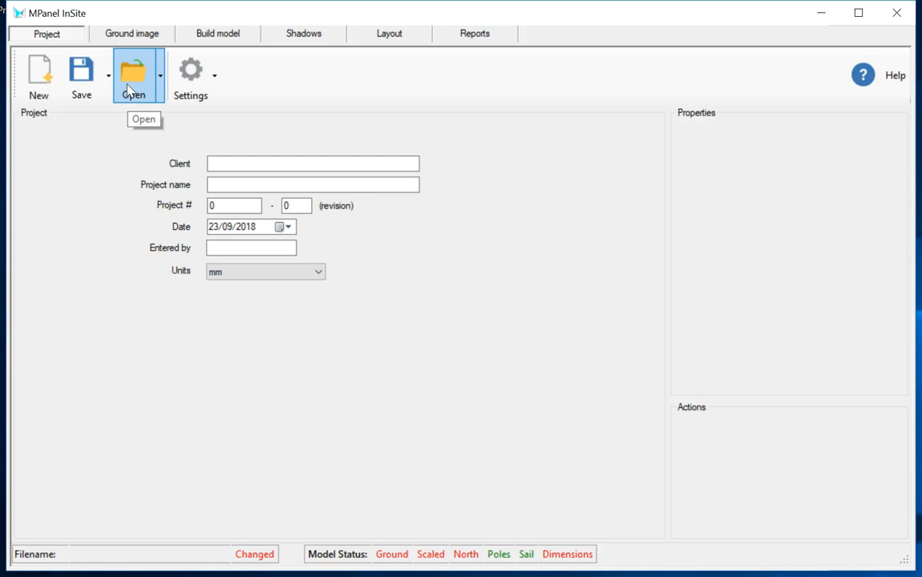
# - Examine the default four-pole sail in the ground image, 3D build, layout and General layout report views
pyautogui.press('alt')
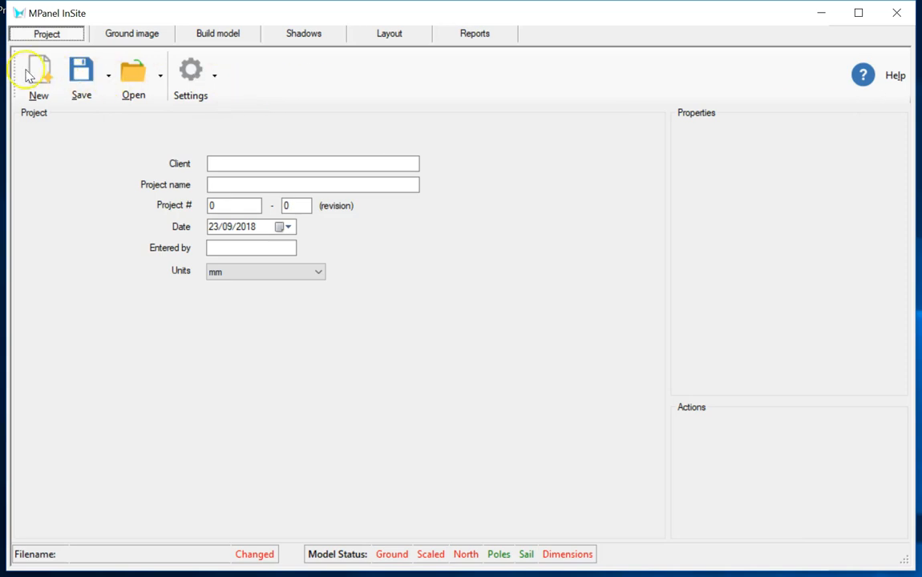
pyautogui.click(133, 34)
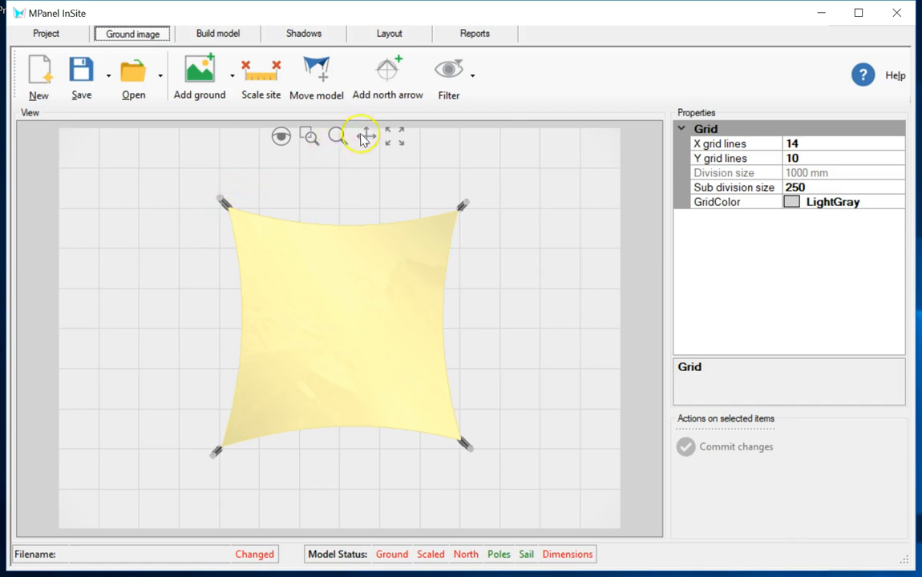
pyautogui.click(217, 31)
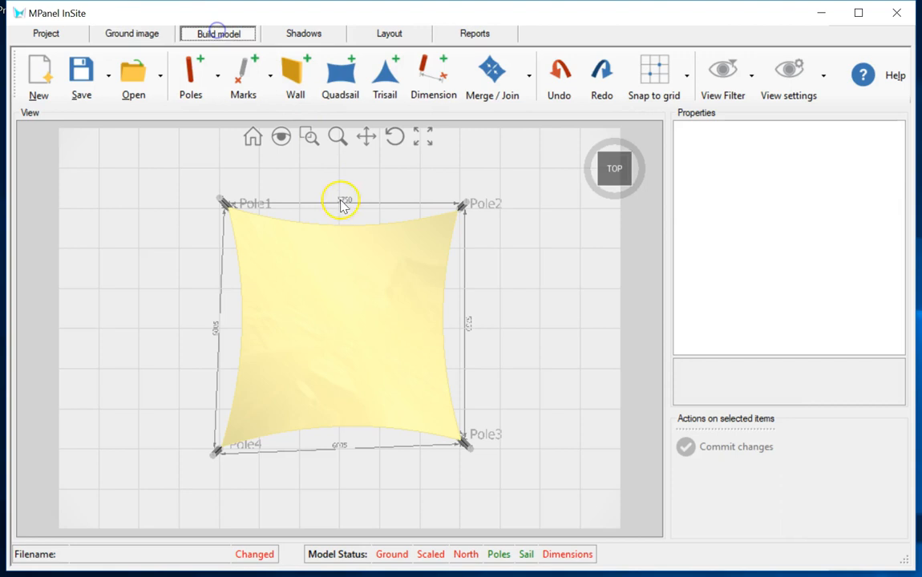
pyautogui.click(394, 136)
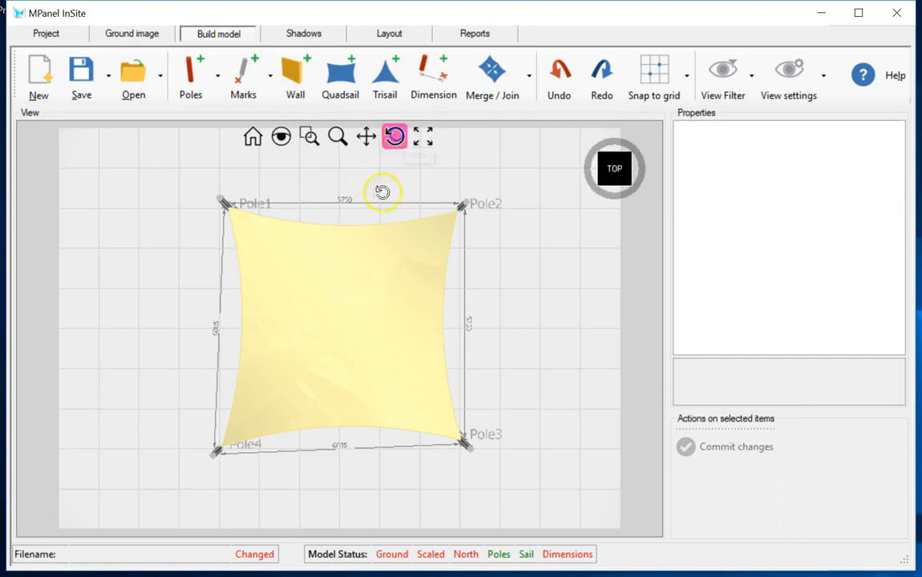
pyautogui.moveTo(366, 429); pyautogui.dragTo(331, 325)
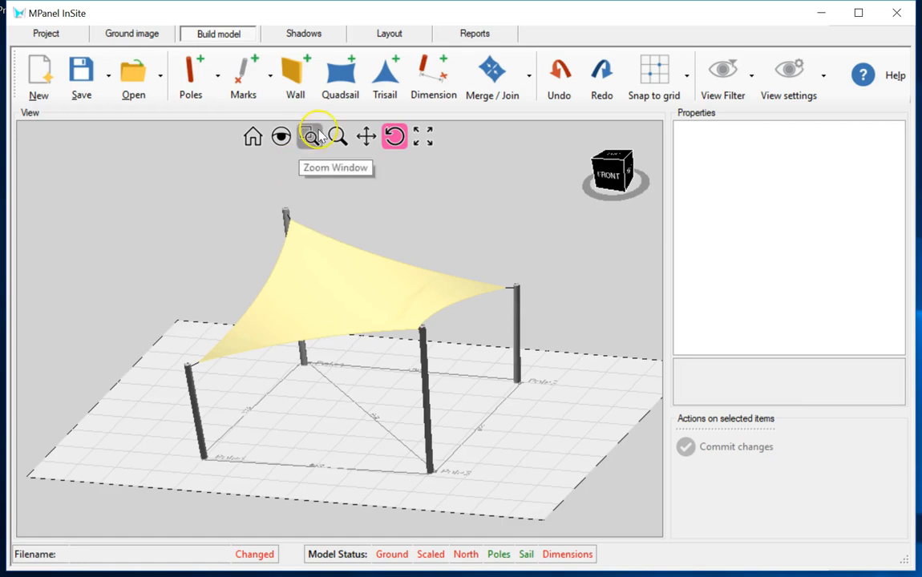
pyautogui.click(614, 157)
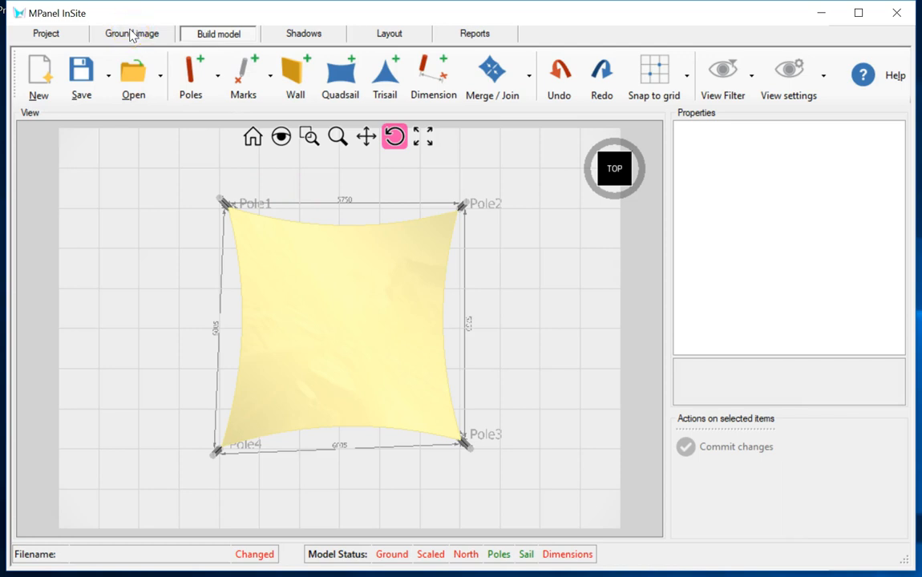
pyautogui.click(390, 36)
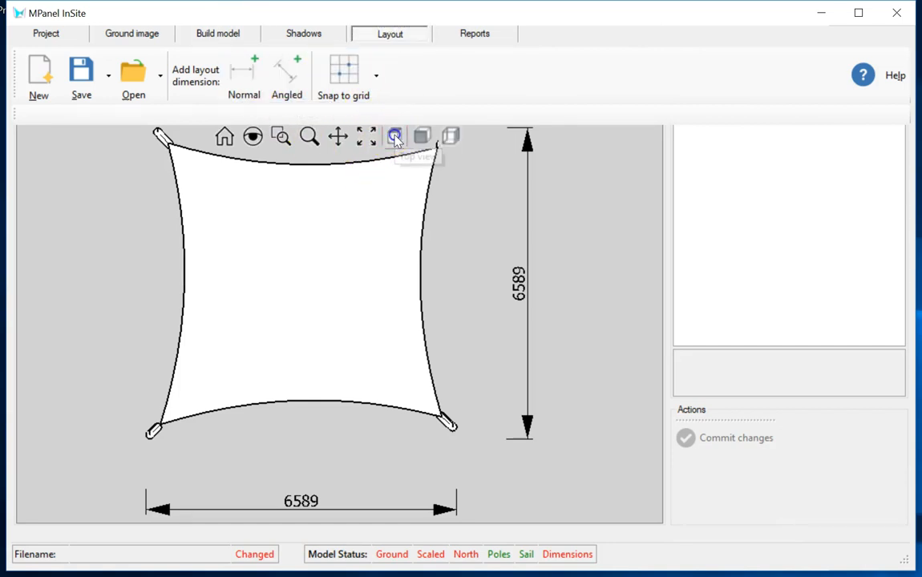
pyautogui.click(423, 137)
pyautogui.click(450, 137)
pyautogui.click(473, 35)
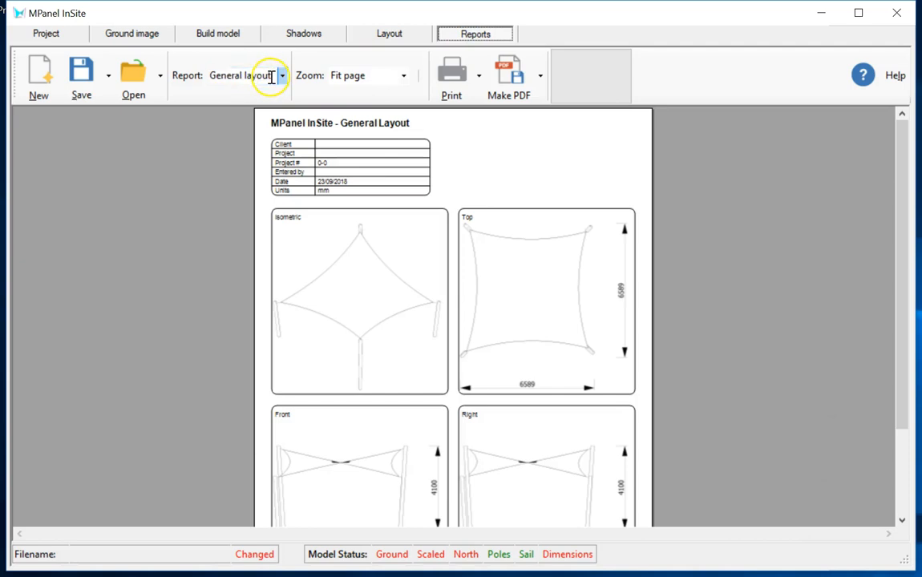
# - Move the whole sail model about three grid squares to the right on the ground grid
pyautogui.click(128, 35)
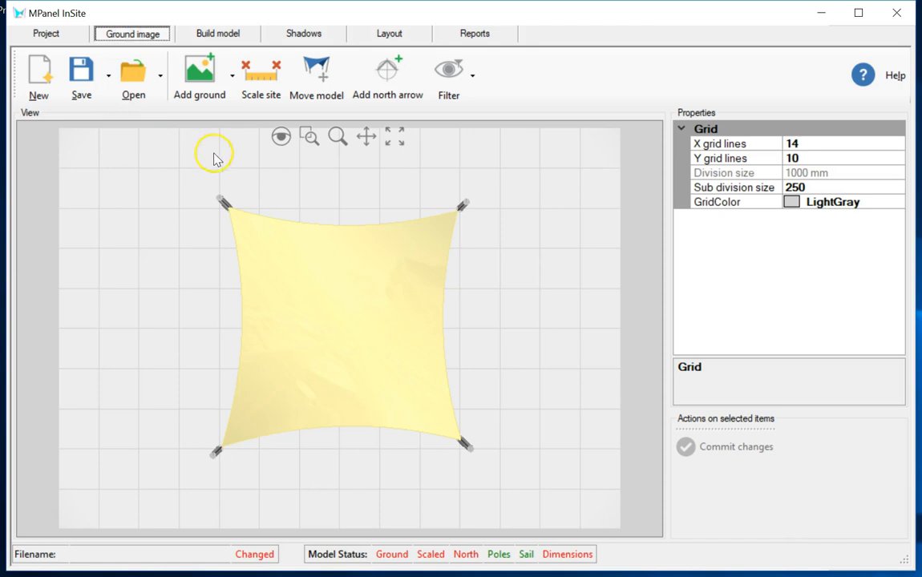
pyautogui.click(317, 71)
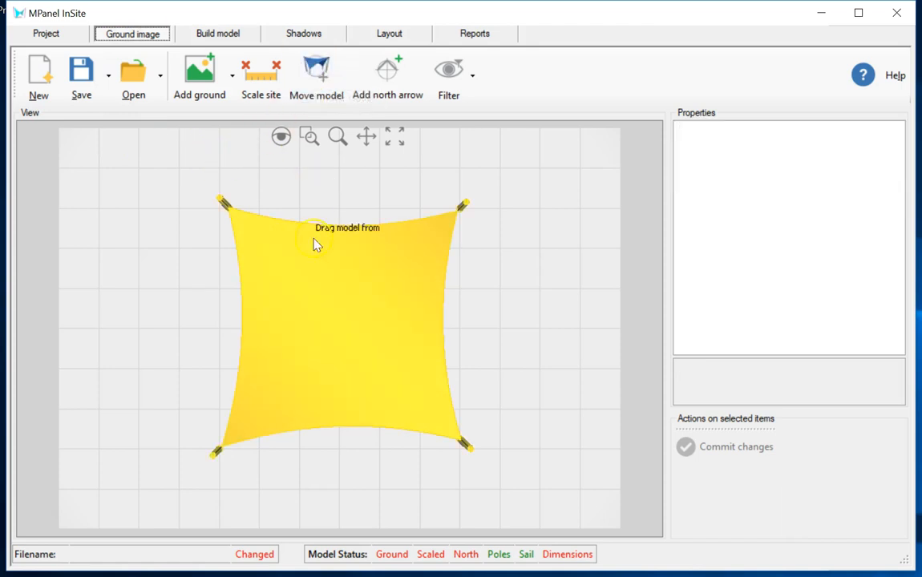
pyautogui.moveTo(319, 317); pyautogui.dragTo(436, 312)
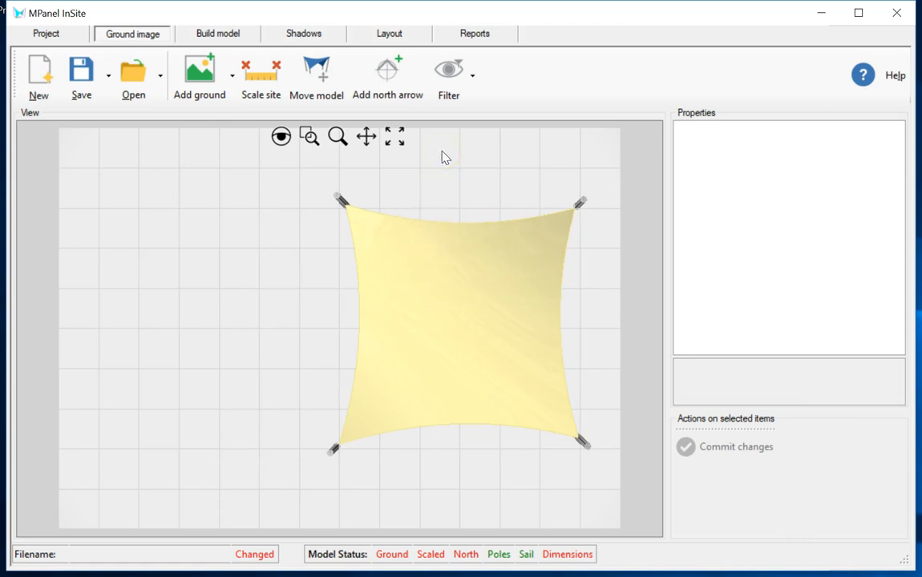
# - Draw a straight wall about 7 m long down the left side of the grid, parallel to the sail
pyautogui.click(221, 32)
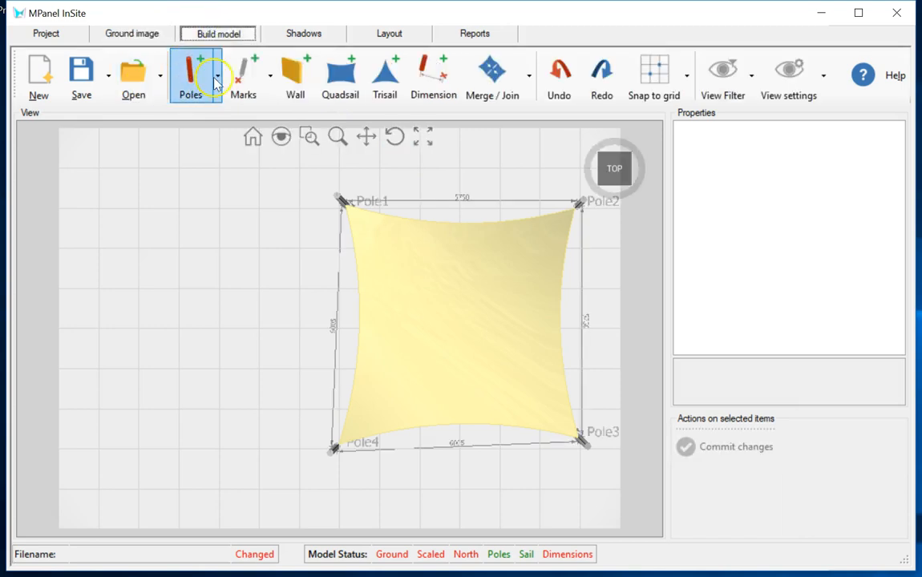
pyautogui.click(295, 73)
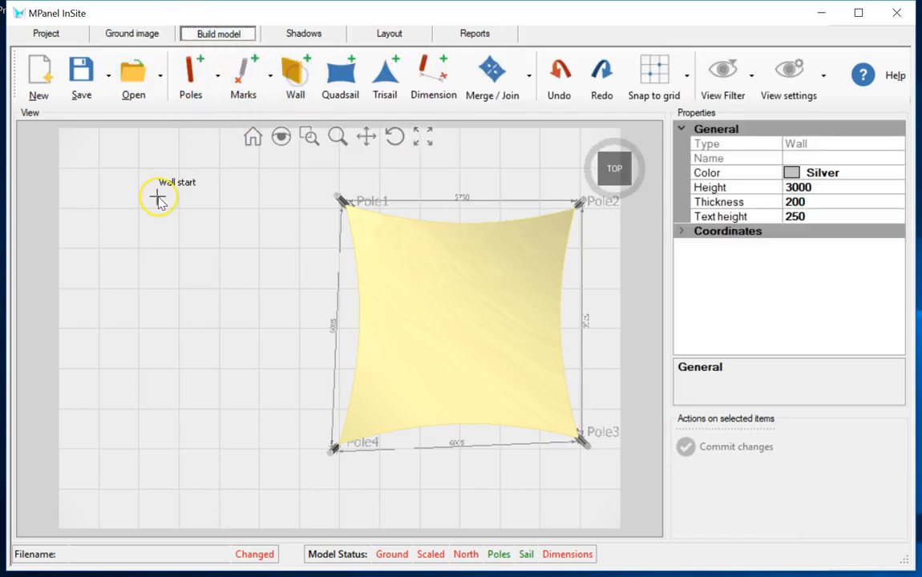
pyautogui.click(98, 168)
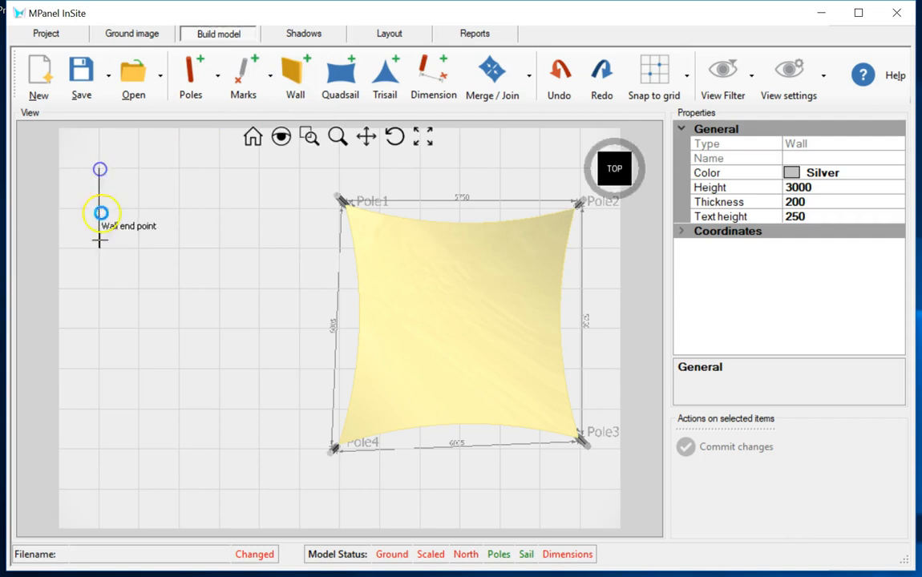
pyautogui.click(103, 443)
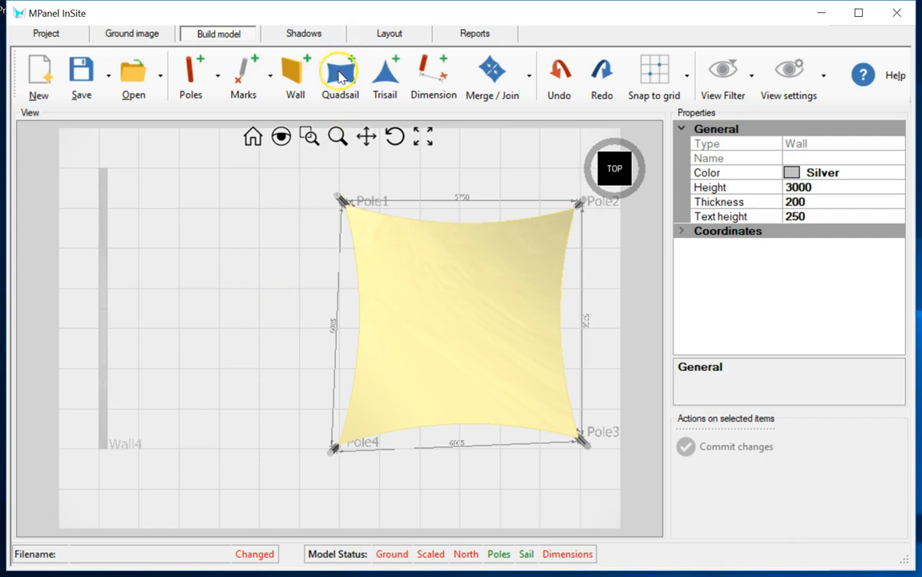
# - Add a four-cornered sail between the lower and upper ends of the wall, Pole1 and Pole4
pyautogui.click(340, 75)
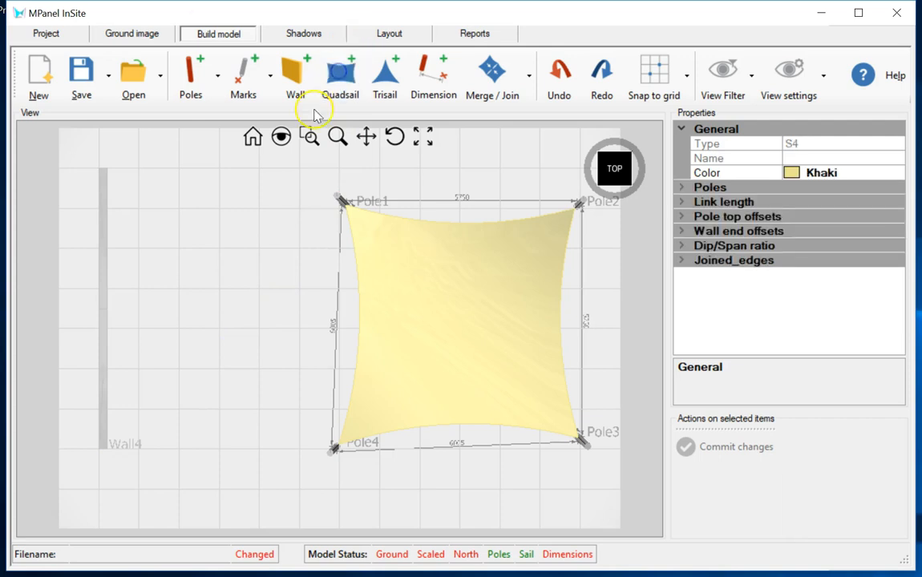
pyautogui.click(108, 419)
pyautogui.click(103, 170)
pyautogui.click(338, 195)
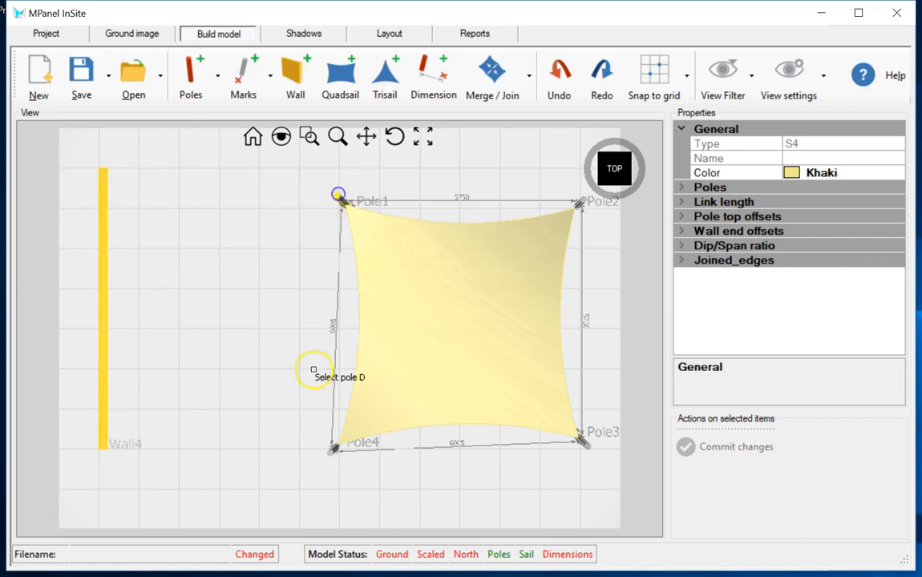
pyautogui.click(330, 454)
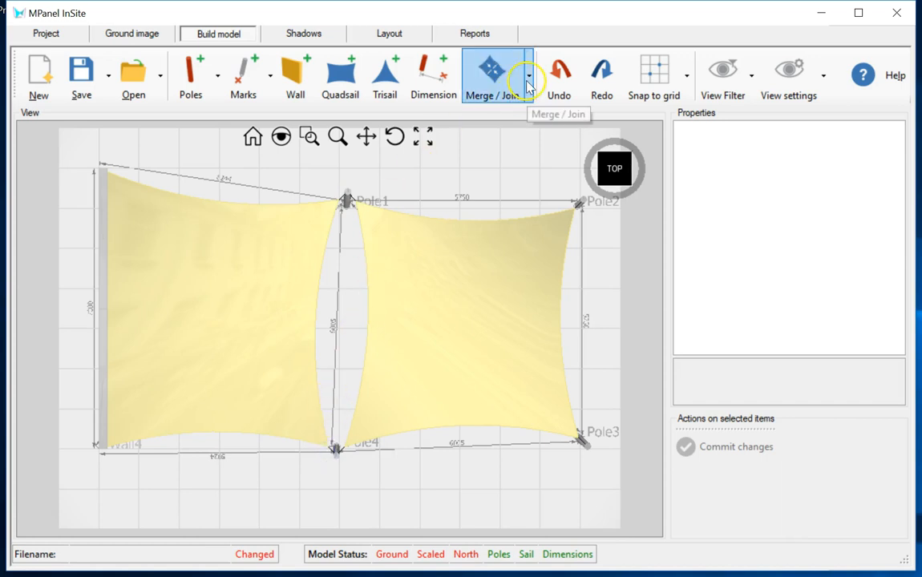
# - Join the facing edges of the wall-side sail and the original sail
pyautogui.click(529, 80)
pyautogui.click(521, 112)
pyautogui.click(206, 308)
pyautogui.click(428, 320)
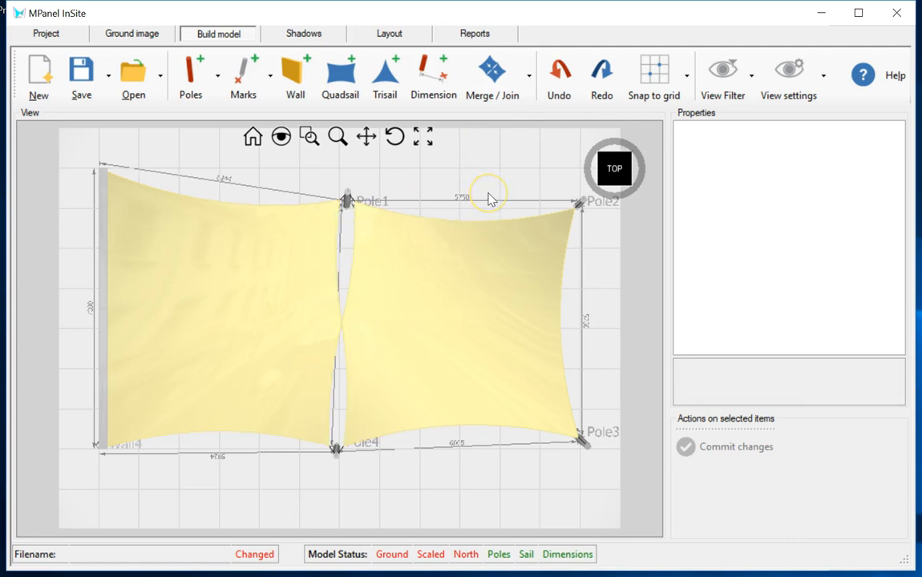
# - Undo and redo the edge join, and undo back to the original single sail without the wall
pyautogui.click(563, 77)
pyautogui.click(602, 72)
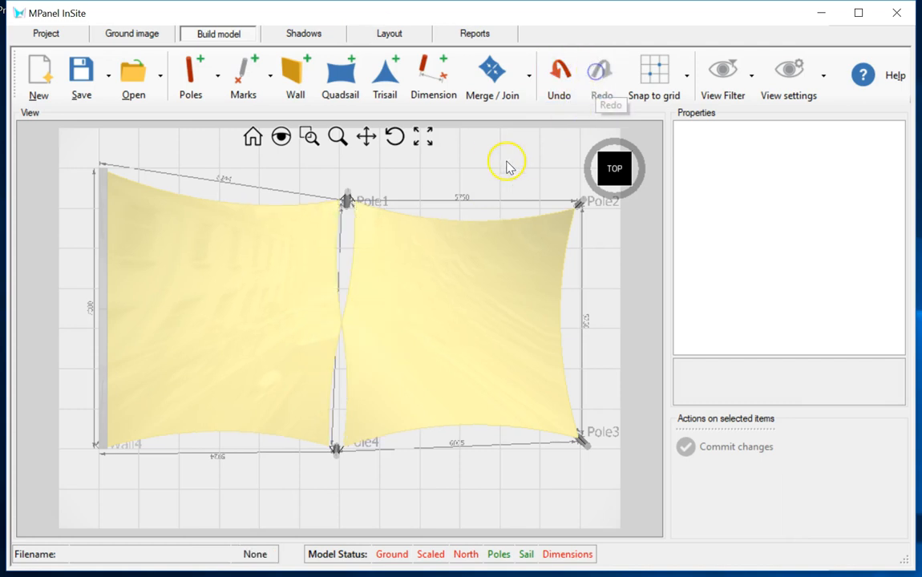
pyautogui.click(558, 76)
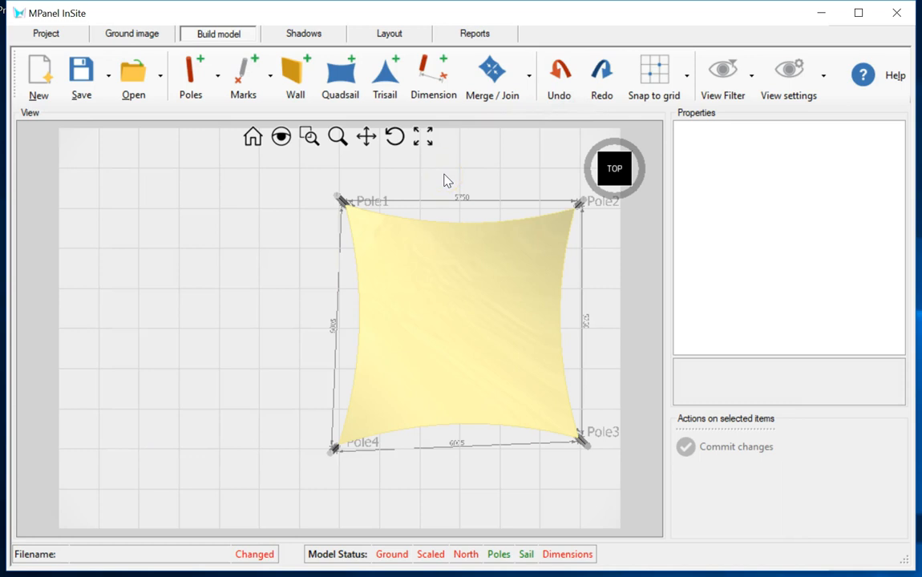
pyautogui.click(683, 73)
pyautogui.click(677, 139)
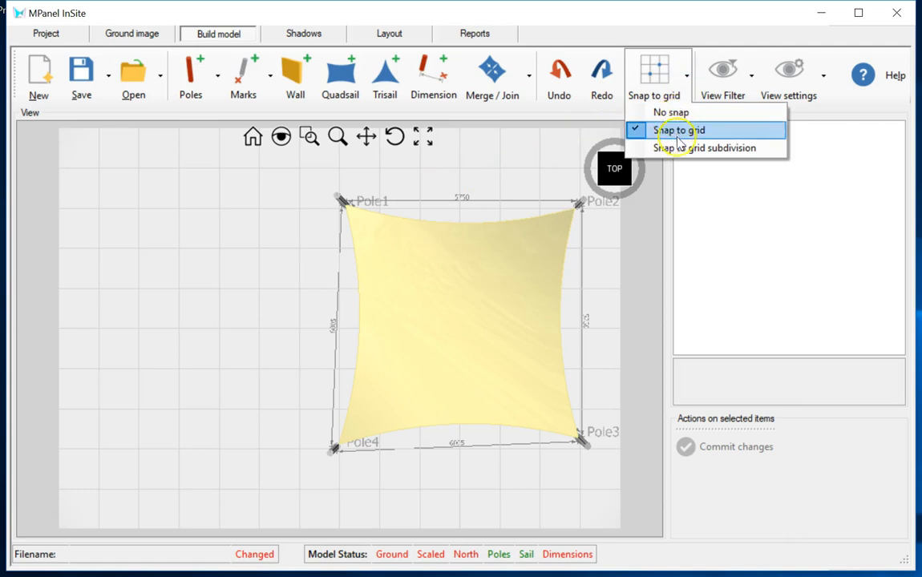
pyautogui.click(536, 154)
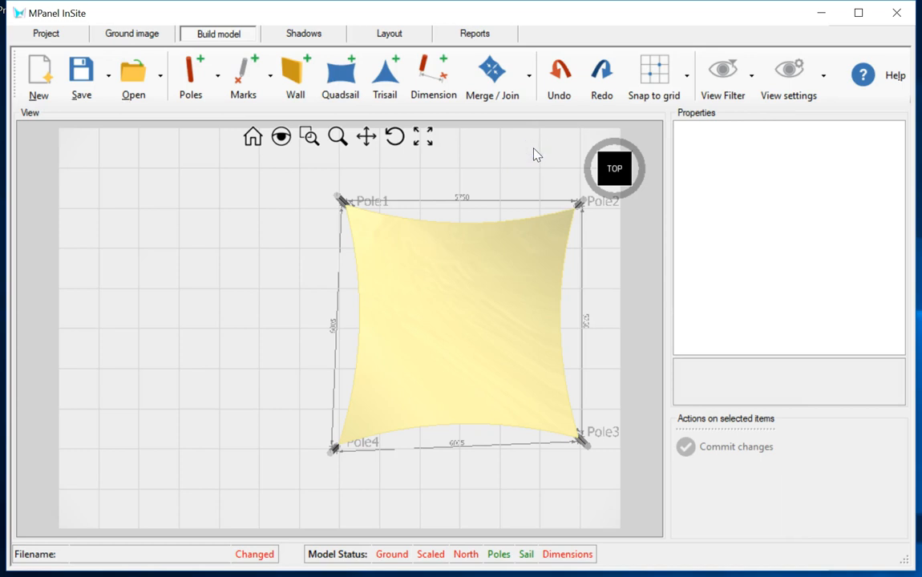
# - Turn on perspective for the model view and orbit the sail to check it from the front
pyautogui.click(824, 77)
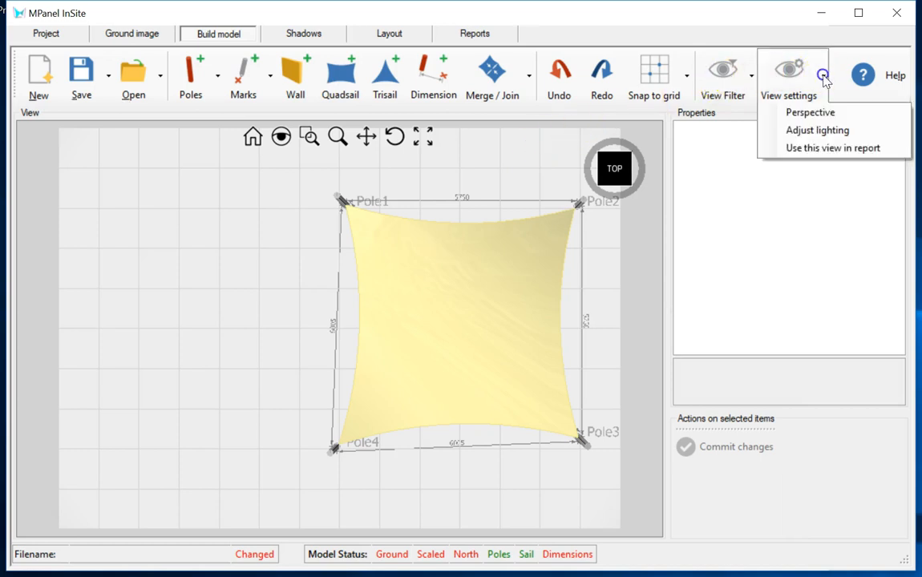
pyautogui.click(804, 112)
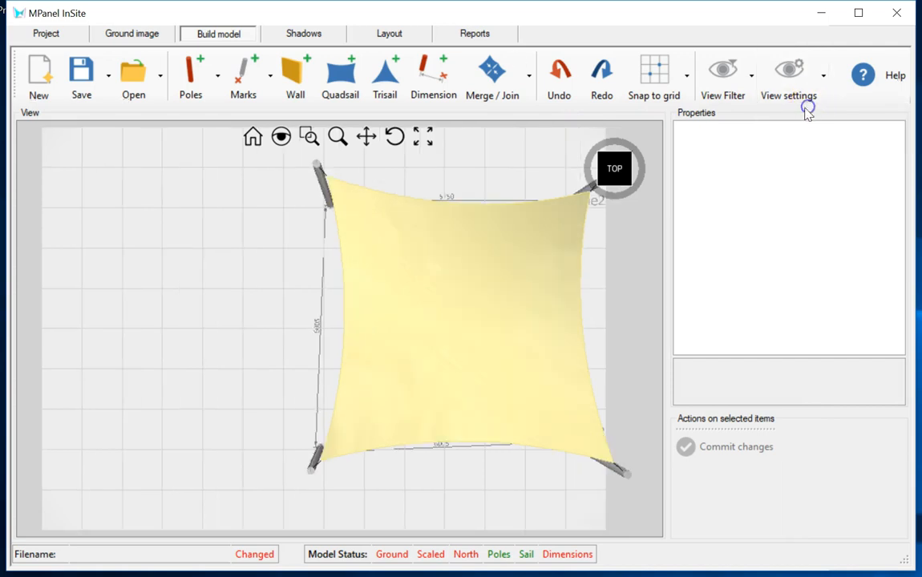
pyautogui.click(395, 138)
pyautogui.moveTo(429, 336); pyautogui.dragTo(435, 270)
pyautogui.scroll(-2, 320, 215)
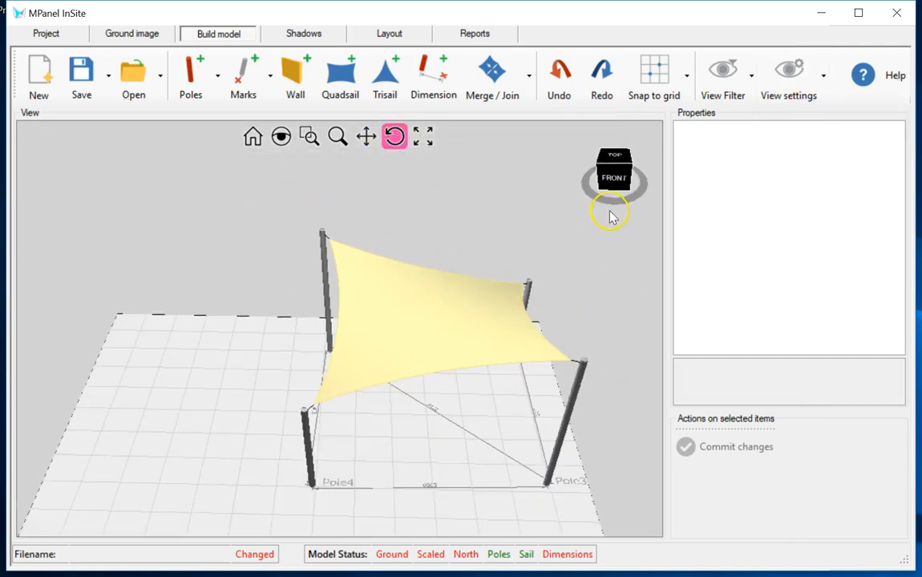
pyautogui.rightClick(518, 223)
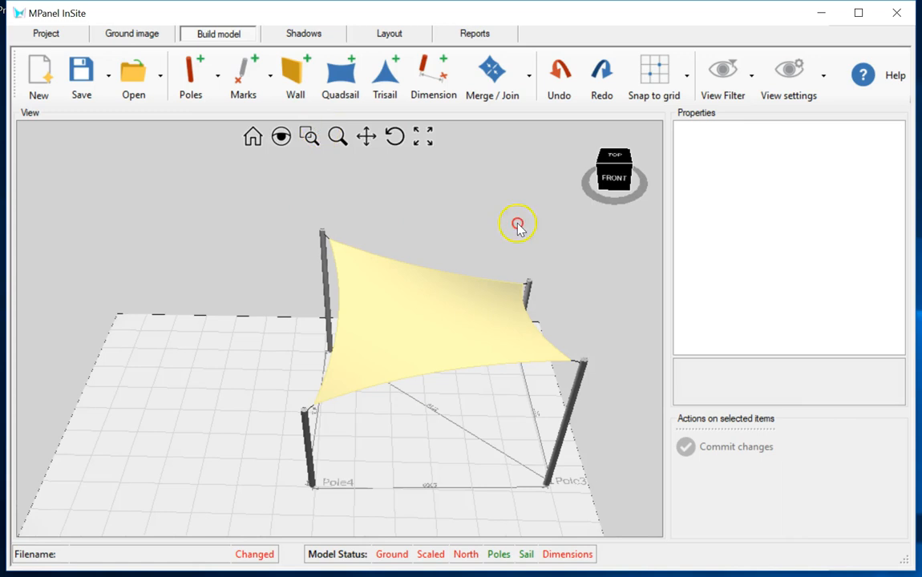
pyautogui.click(822, 75)
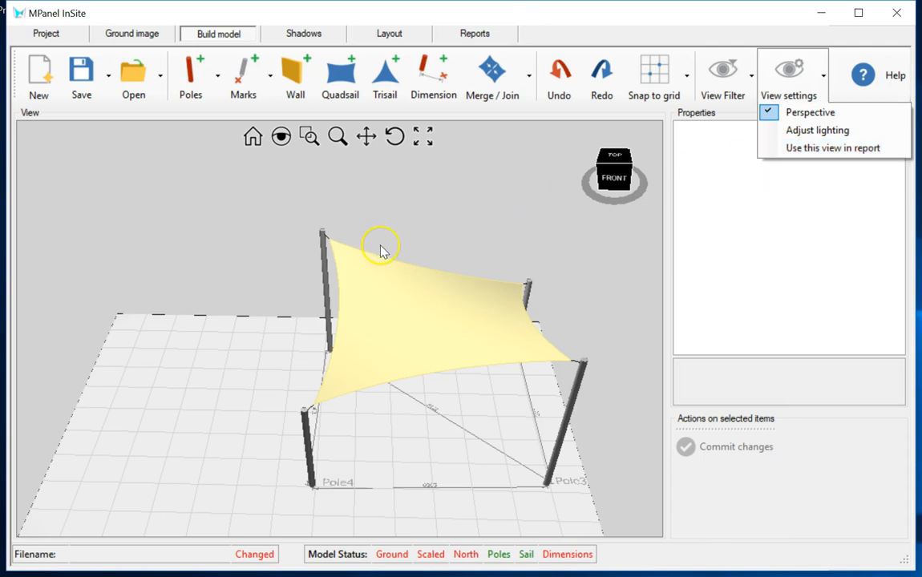
# - In top view, place three new poles down the left side of the grid
pyautogui.click(609, 162)
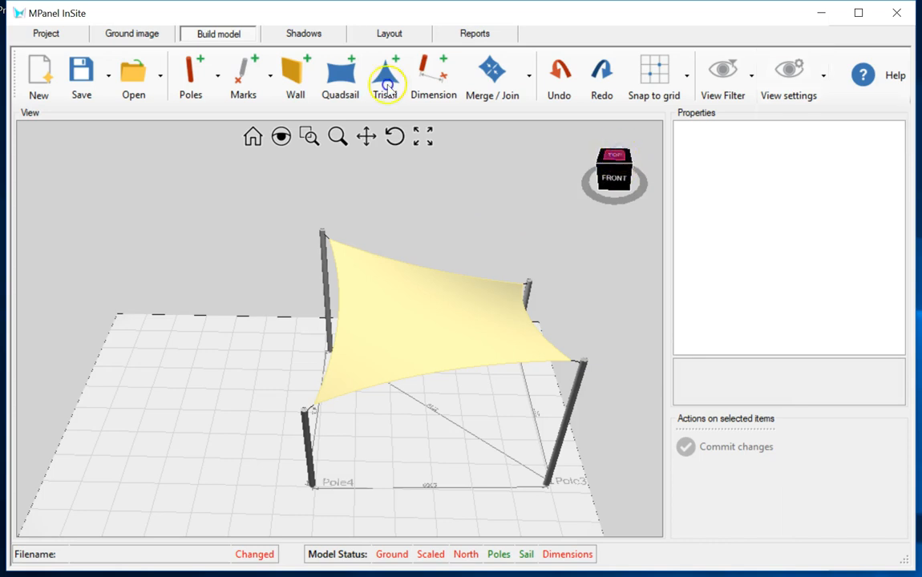
pyautogui.click(616, 159)
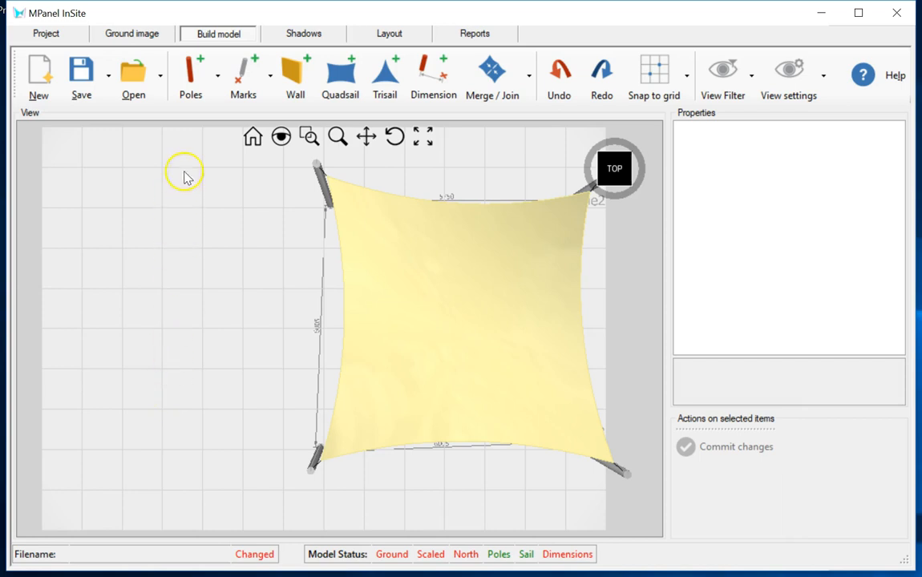
pyautogui.click(189, 77)
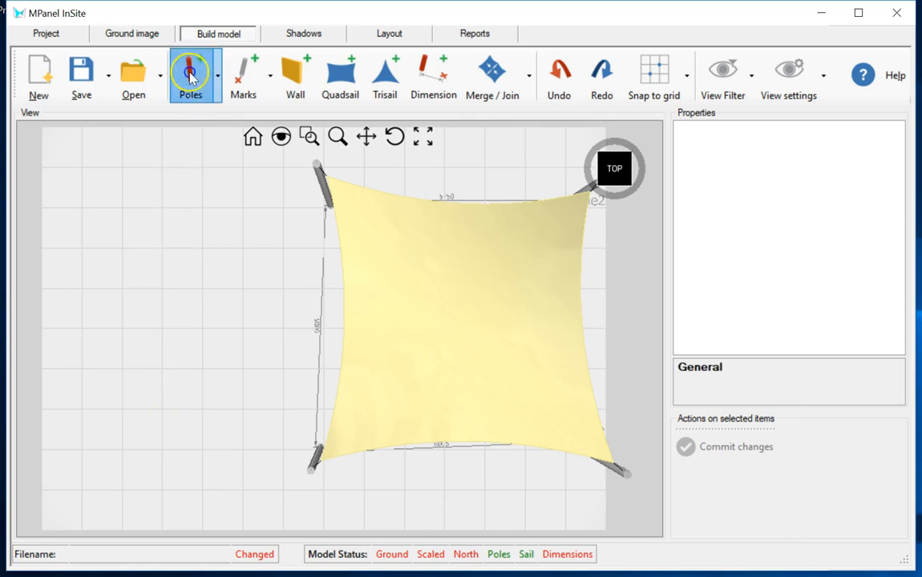
pyautogui.click(114, 184)
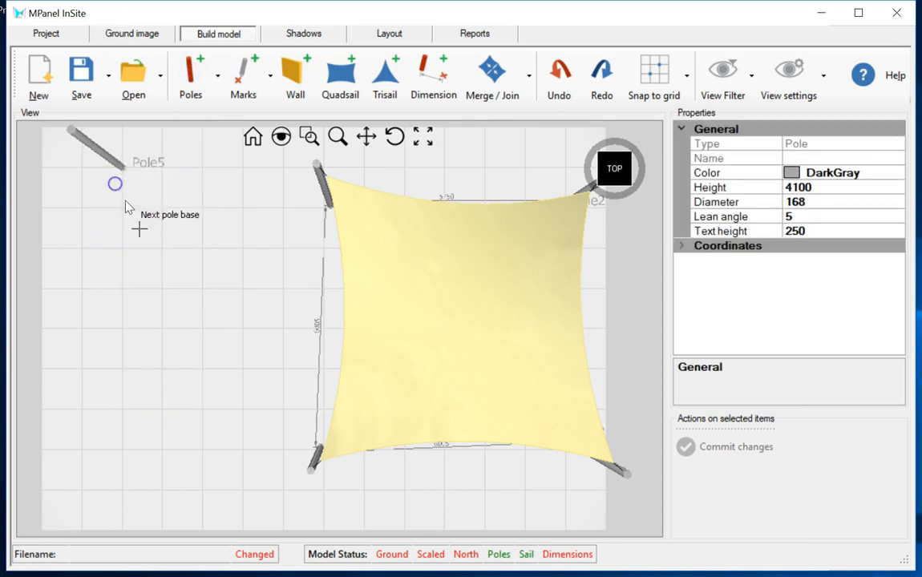
pyautogui.click(118, 335)
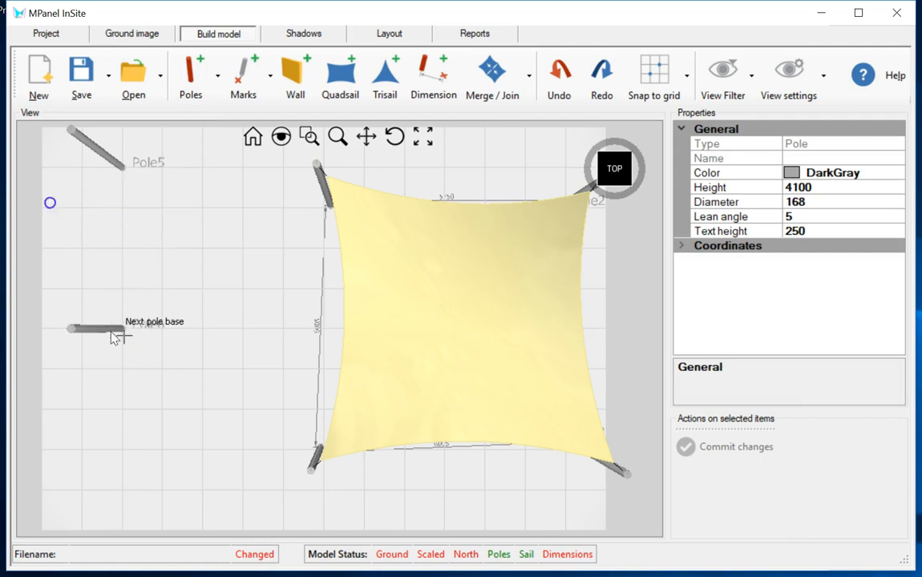
pyautogui.click(96, 485)
pyautogui.rightClick(171, 437)
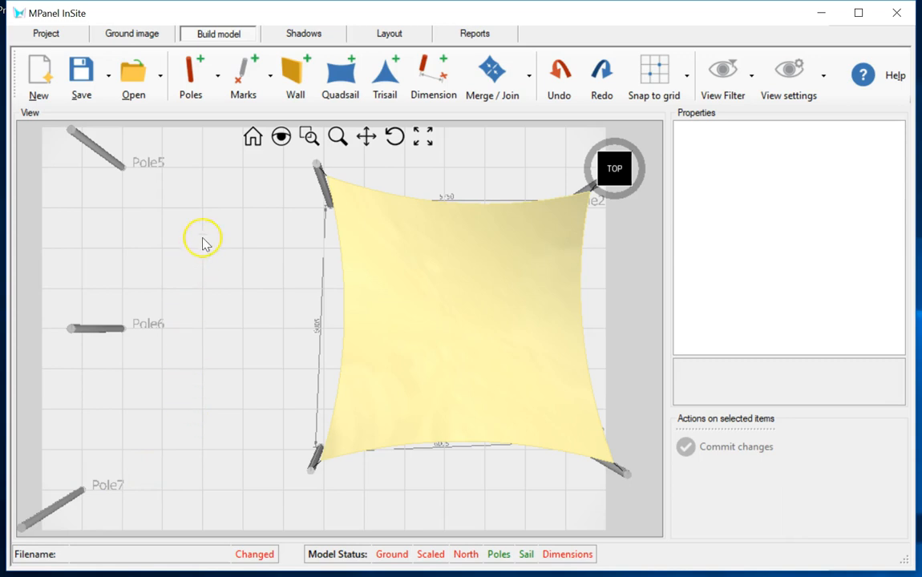
# - Set the height of Pole5 and Pole7 together to 2600 mm and commit the change
pyautogui.click(93, 154)
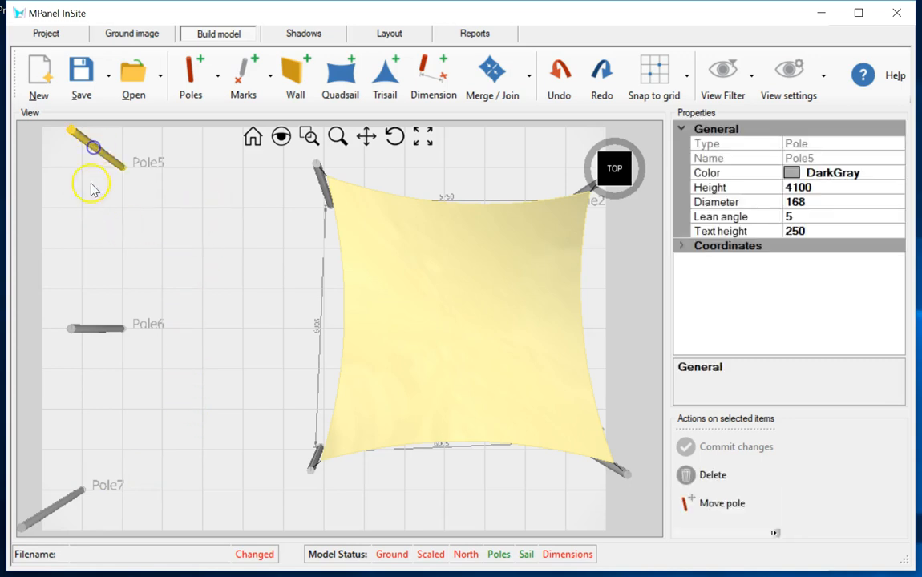
pyautogui.keyDown('ctrl'); pyautogui.click(63, 504); pyautogui.keyUp('ctrl')
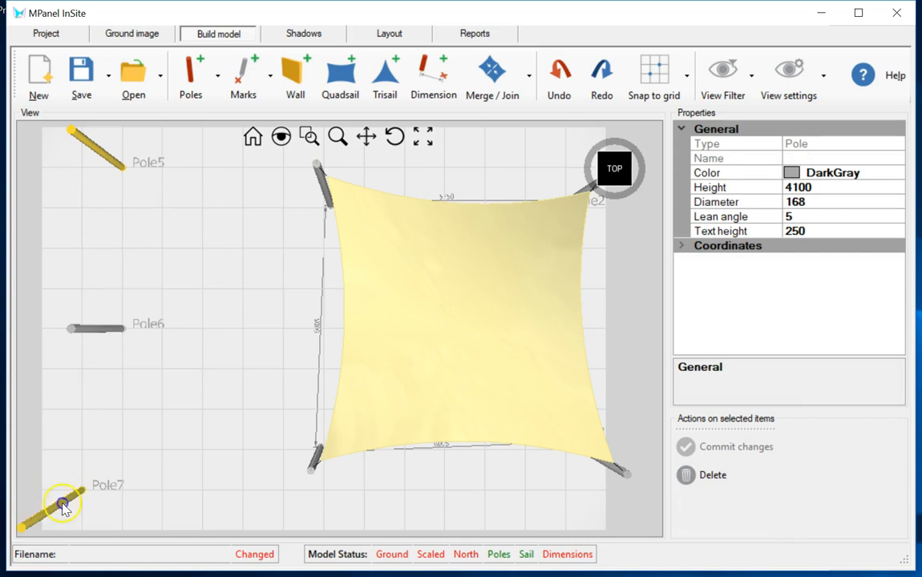
pyautogui.click(818, 186)
pyautogui.write('2')
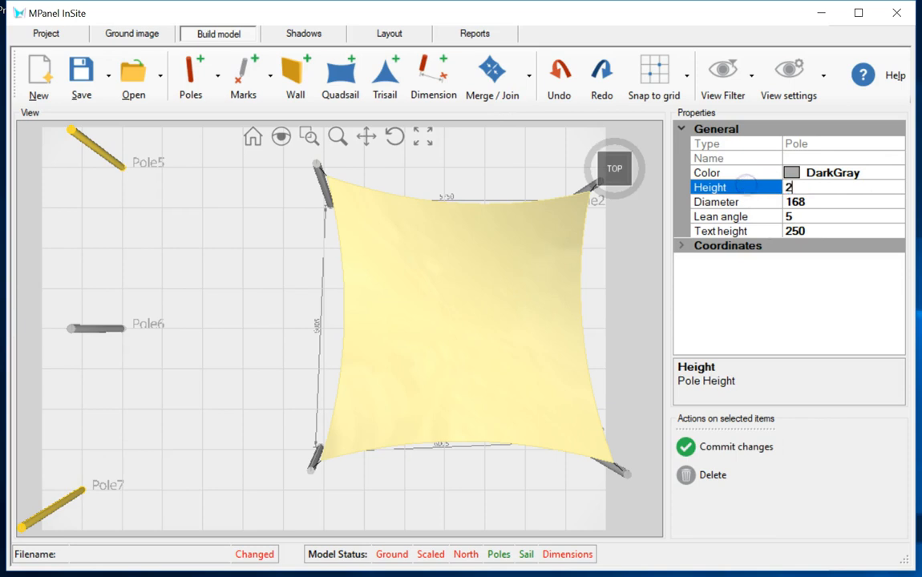
pyautogui.write('600')
pyautogui.click(723, 451)
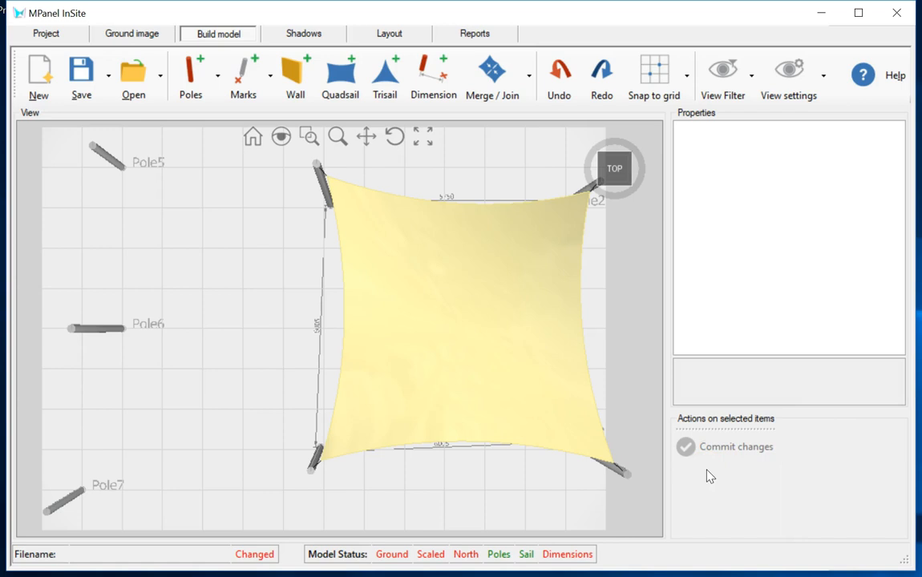
pyautogui.click(700, 490)
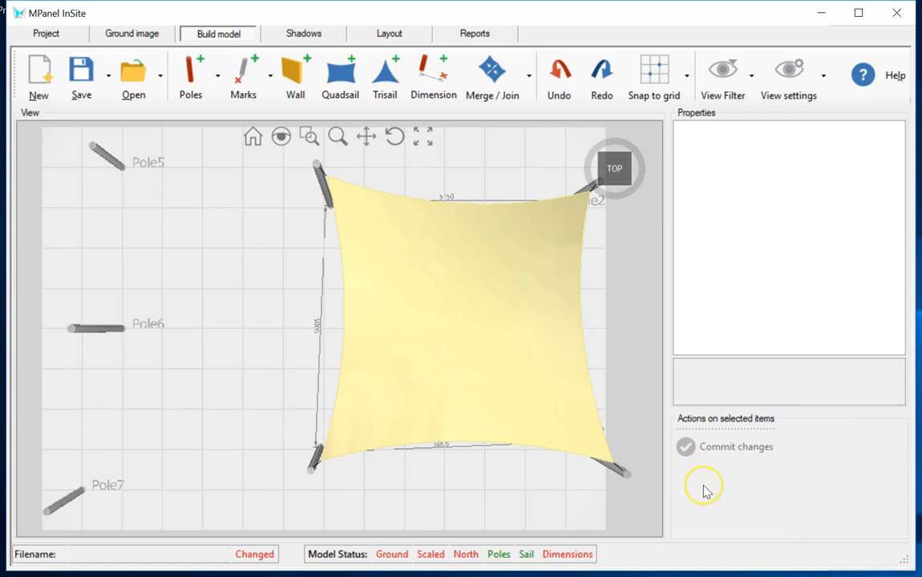